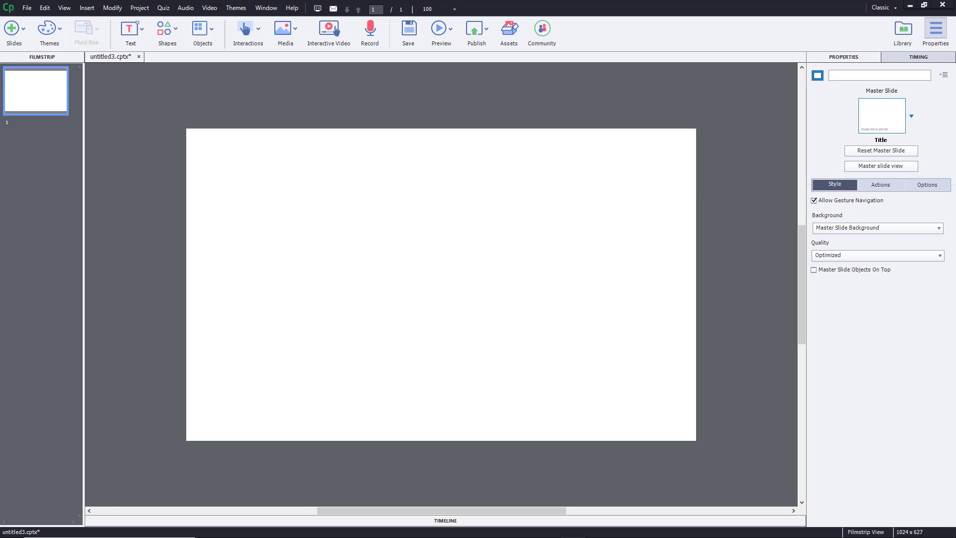
# Open the Media dropdown on the toolbar
pyautogui.click(286, 29)
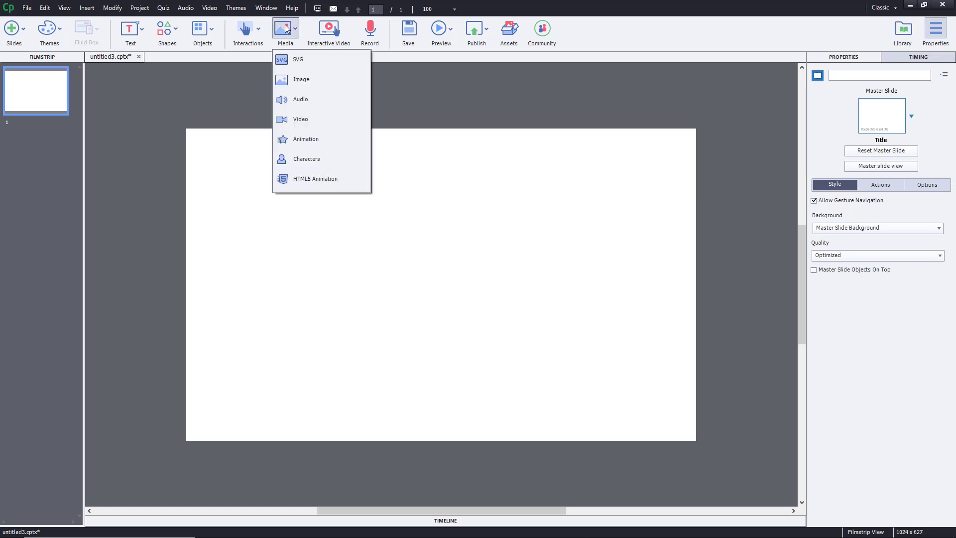
# Insert Untitled-1.swf from the Desktop as an animation via Media > Animation
pyautogui.click(333, 139)
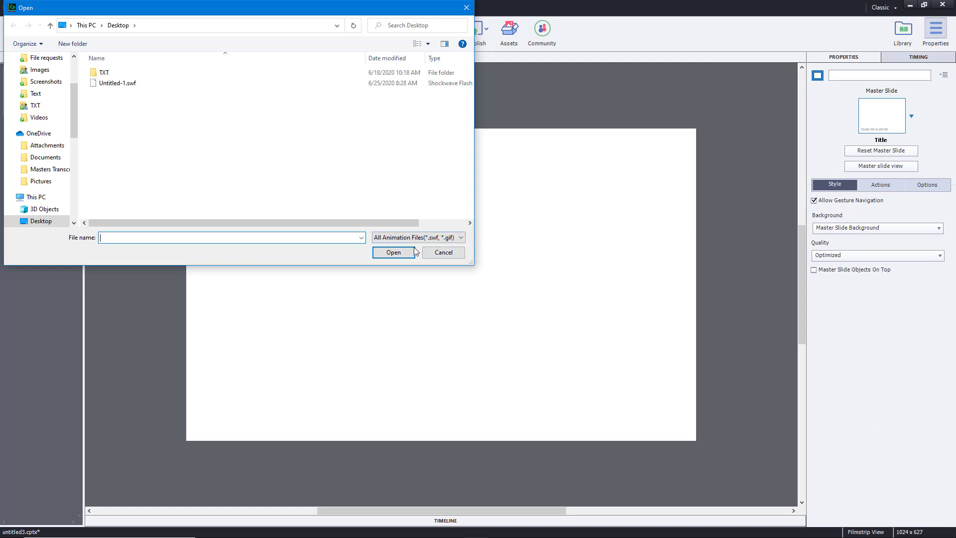
pyautogui.click(115, 85)
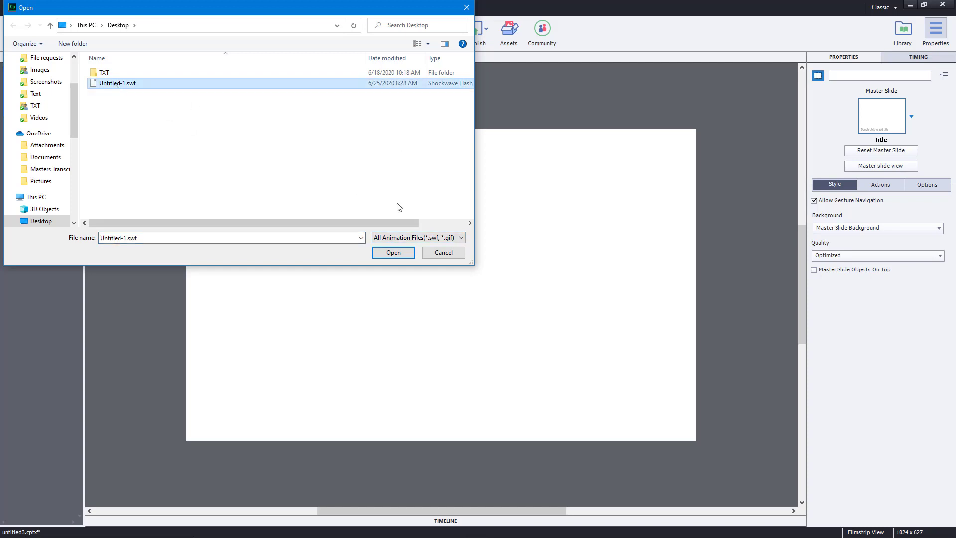
pyautogui.click(393, 252)
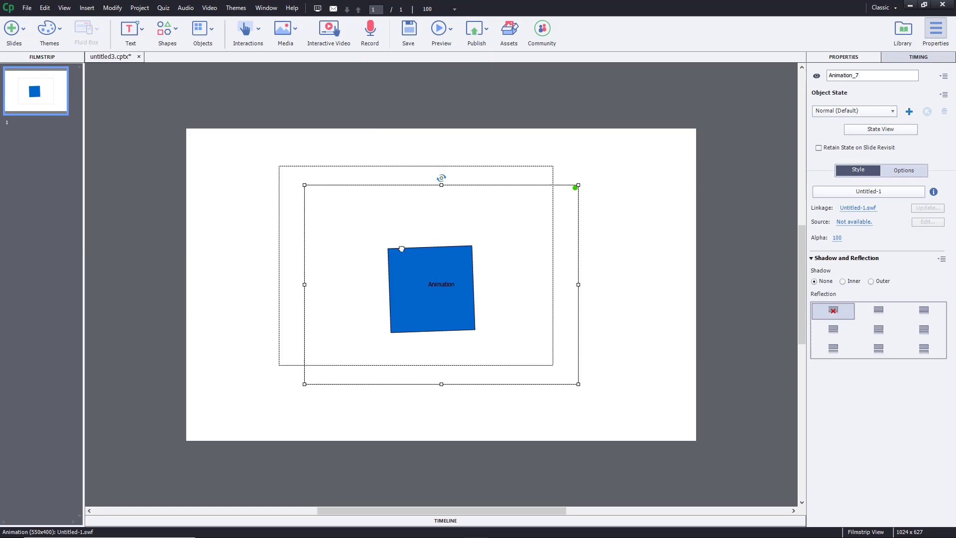
# Resize the animation to 655x469 and move it near the slide centre
pyautogui.moveTo(540, 356); pyautogui.dragTo(593, 391)
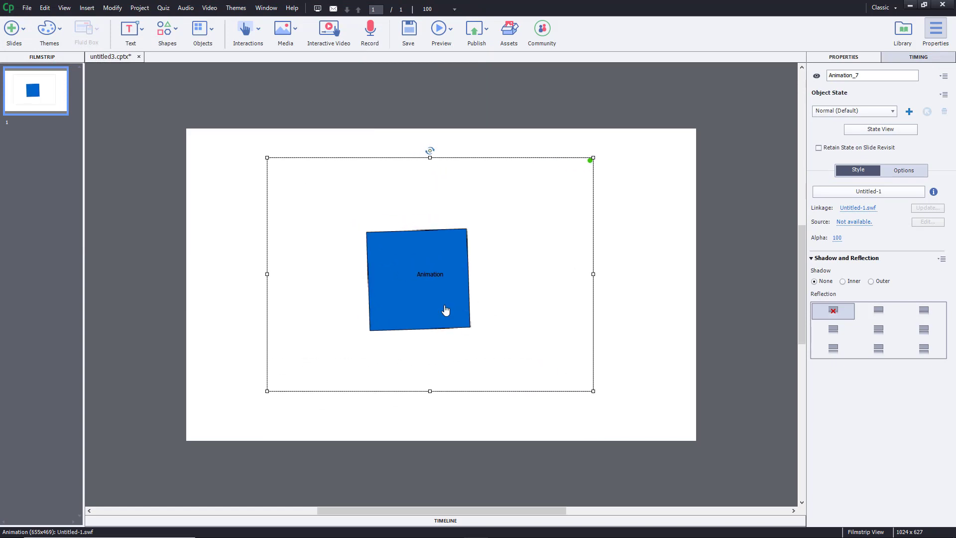
pyautogui.moveTo(444, 300); pyautogui.dragTo(446, 306)
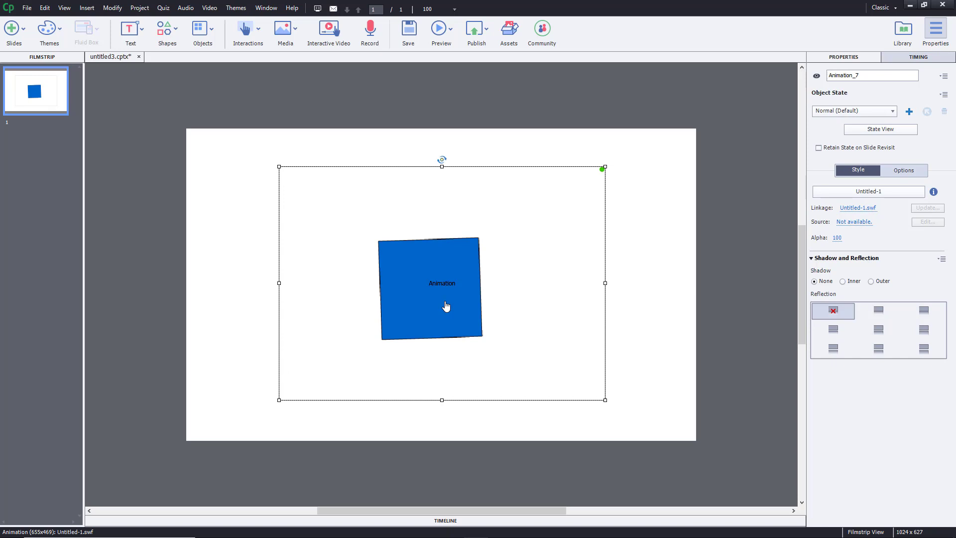
pyautogui.moveTo(446, 306); pyautogui.dragTo(414, 280)
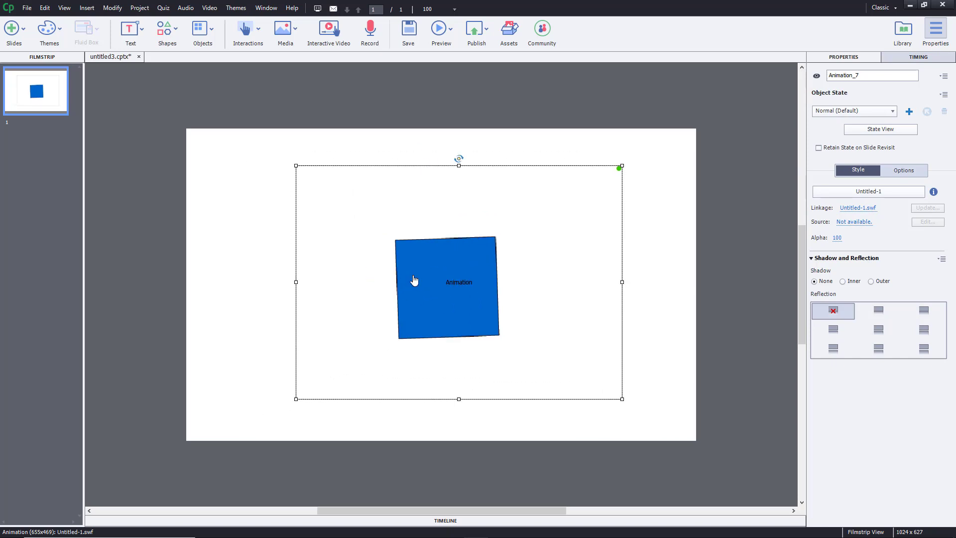
pyautogui.click(441, 30)
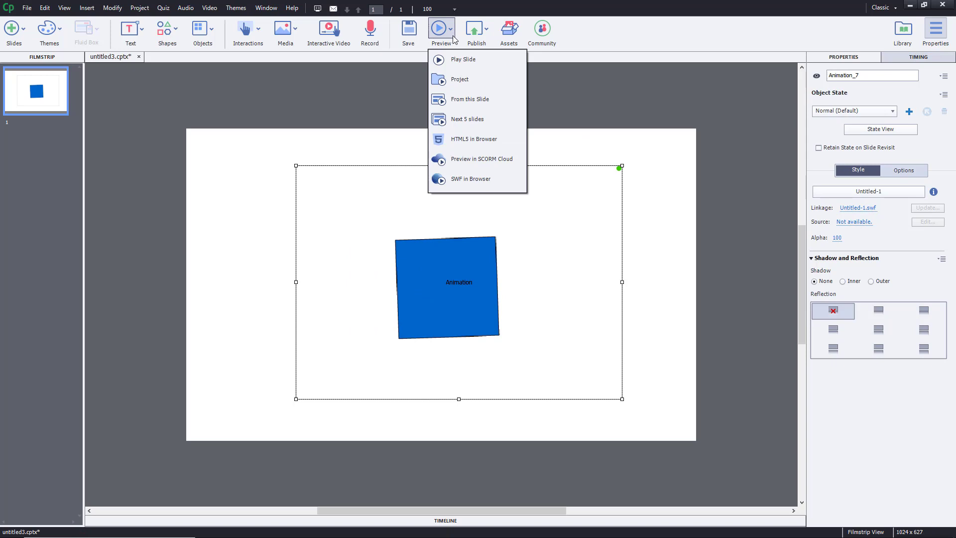
pyautogui.click(474, 79)
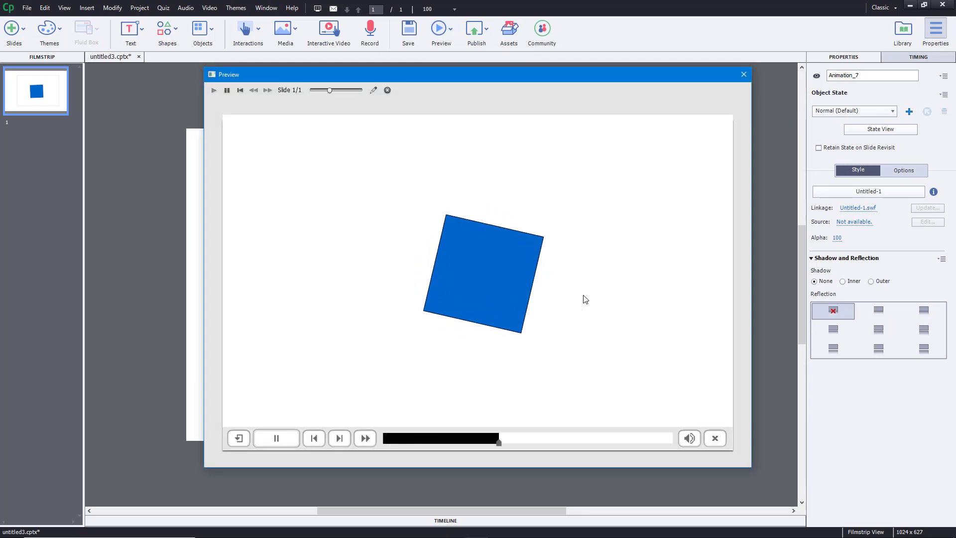
pyautogui.click(744, 74)
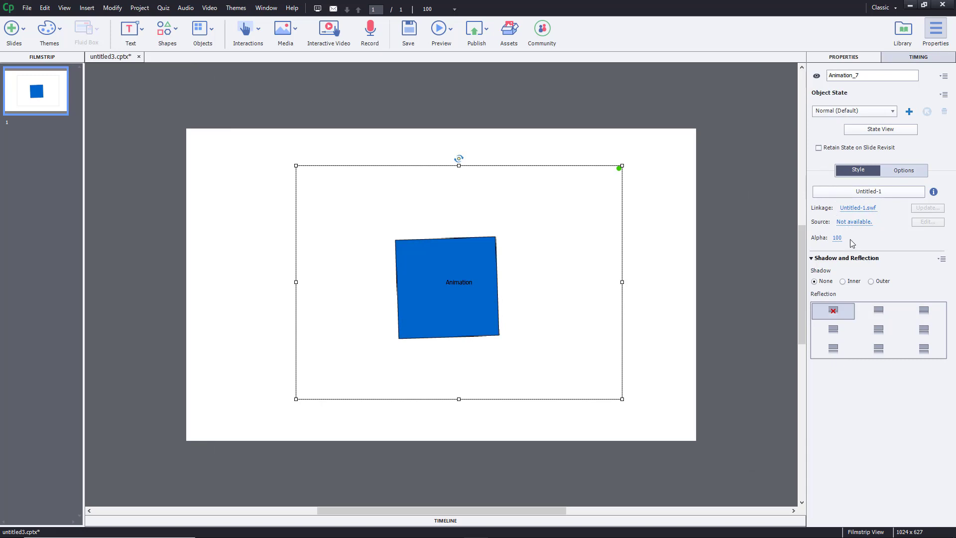
# Lower alpha to 84 and add a dark red inner shadow using the top preset
pyautogui.moveTo(840, 239); pyautogui.dragTo(831, 239)
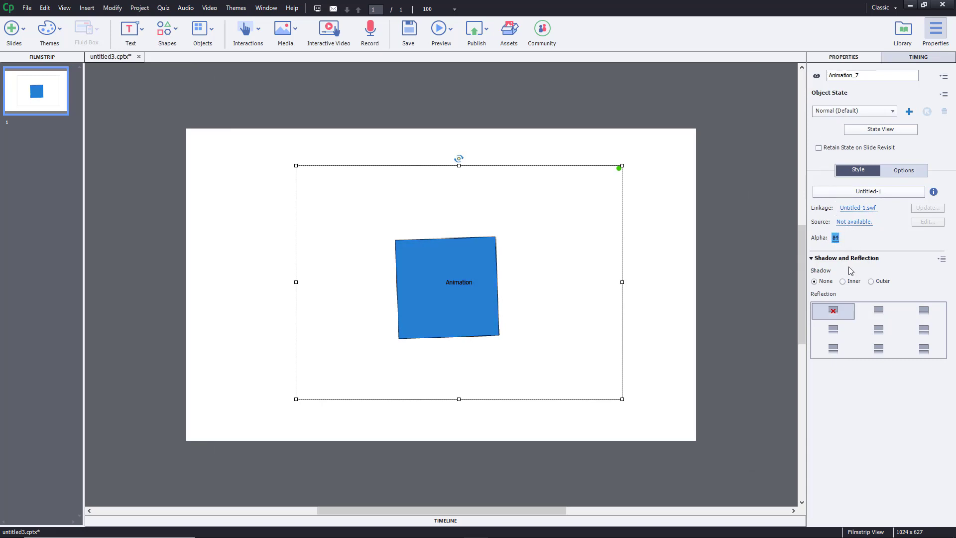
pyautogui.click(852, 282)
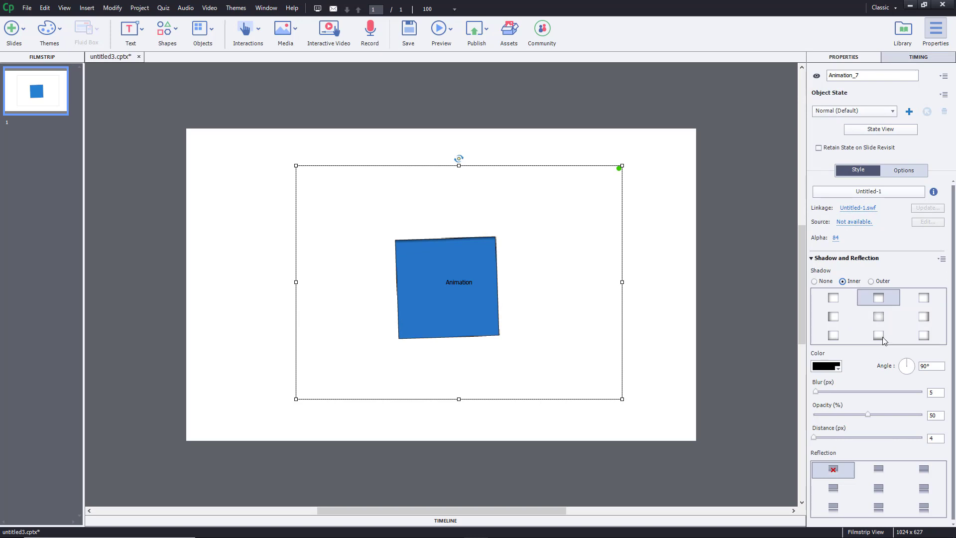
pyautogui.click(828, 367)
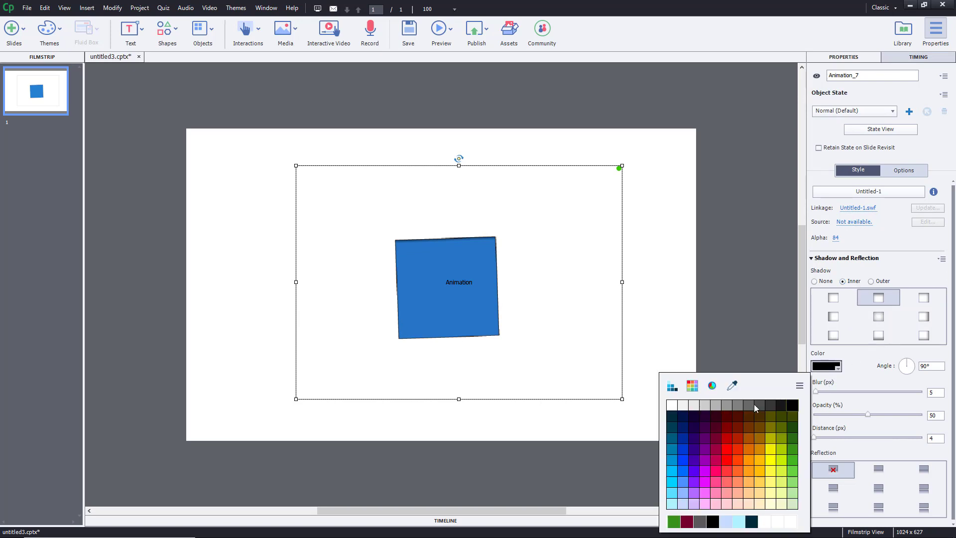
pyautogui.click(730, 427)
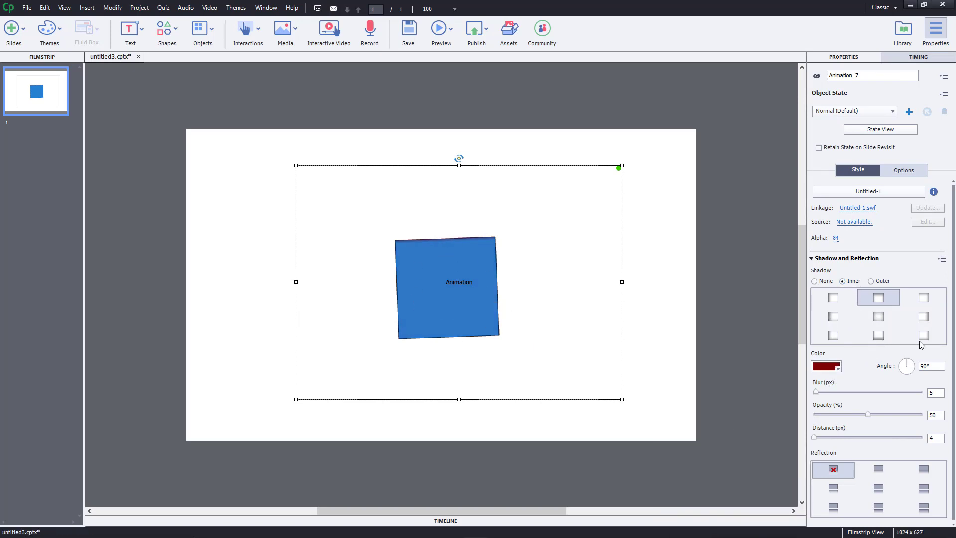
pyautogui.click(879, 317)
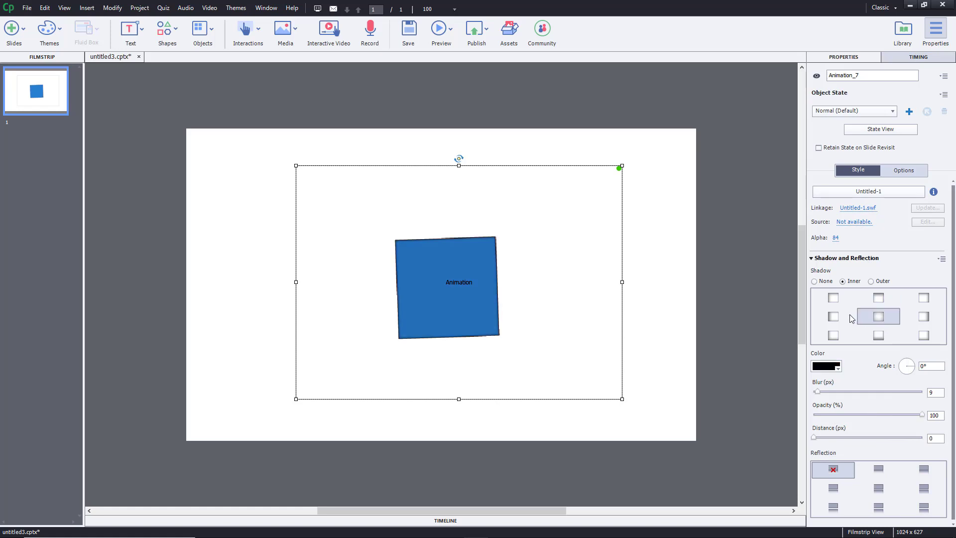
pyautogui.click(890, 301)
# Set the inner shadow to blur 26, distance 0, dark red colour, opacity 100
pyautogui.moveTo(816, 392)
pyautogui.mouseDown()
pyautogui.moveTo(896, 393)
pyautogui.moveTo(827, 396)
pyautogui.mouseUp()
pyautogui.moveTo(815, 437)
pyautogui.mouseDown()
pyautogui.moveTo(847, 440)
pyautogui.moveTo(831, 441)
pyautogui.mouseUp()
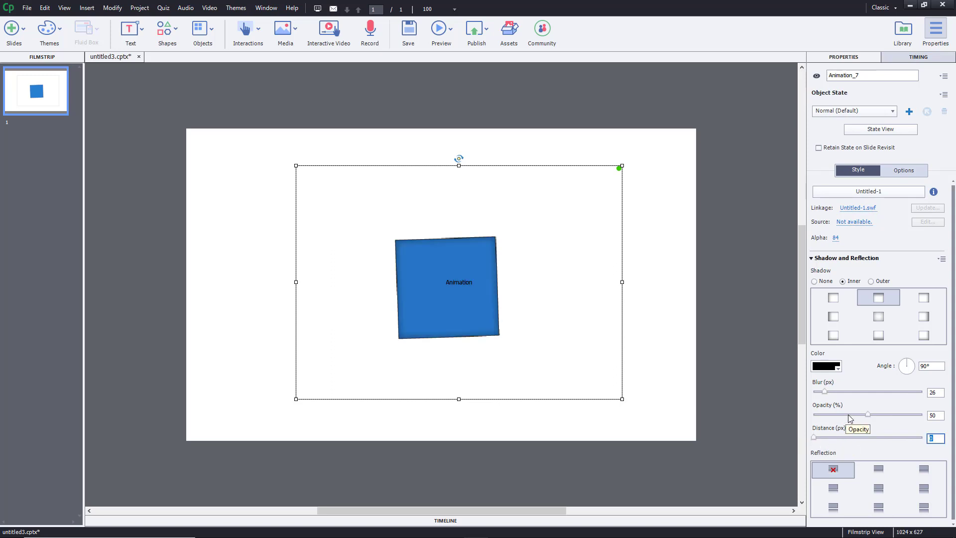
pyautogui.click(837, 369)
pyautogui.click(771, 438)
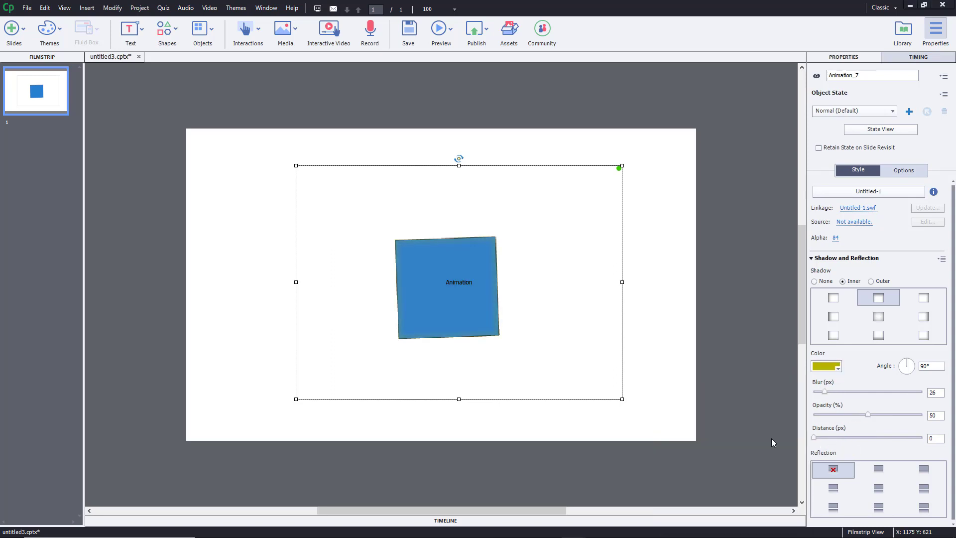
pyautogui.click(826, 366)
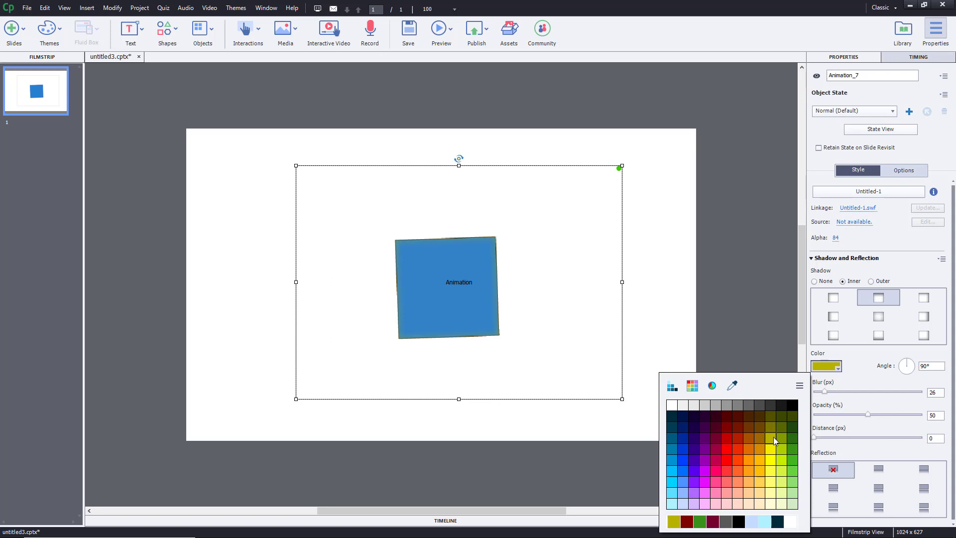
pyautogui.click(726, 417)
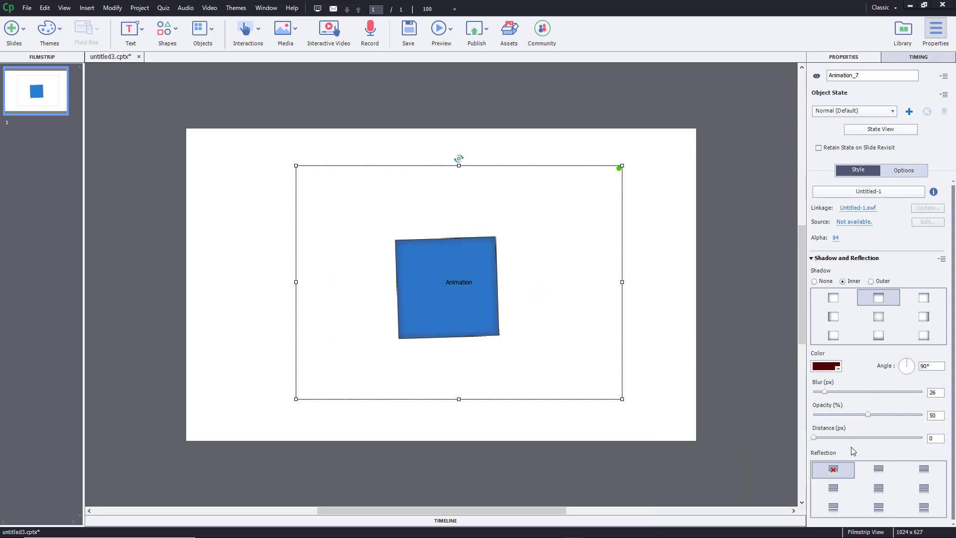
pyautogui.moveTo(866, 416); pyautogui.dragTo(926, 415)
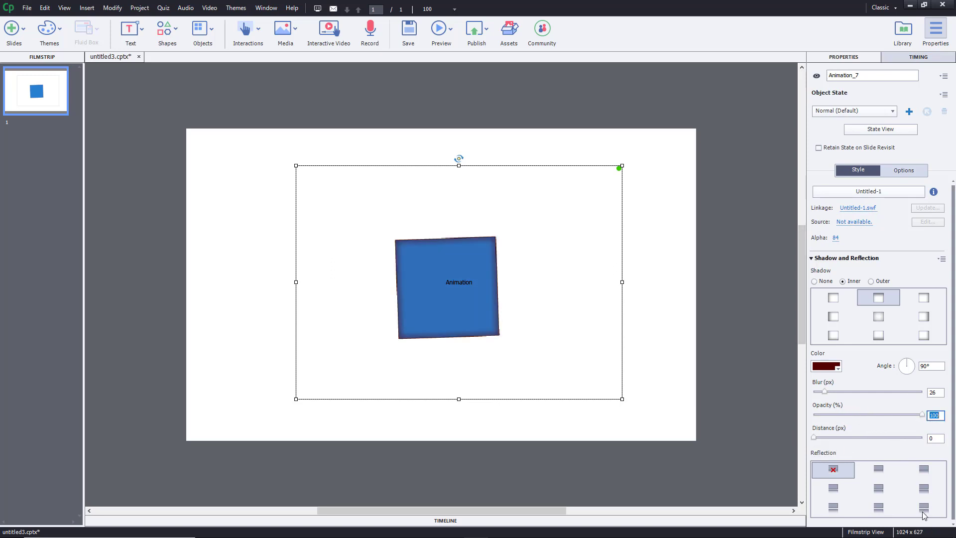
# Switch to the black bottom-right Outer shadow preset with opacity 100 and a larger distance
pyautogui.click(881, 282)
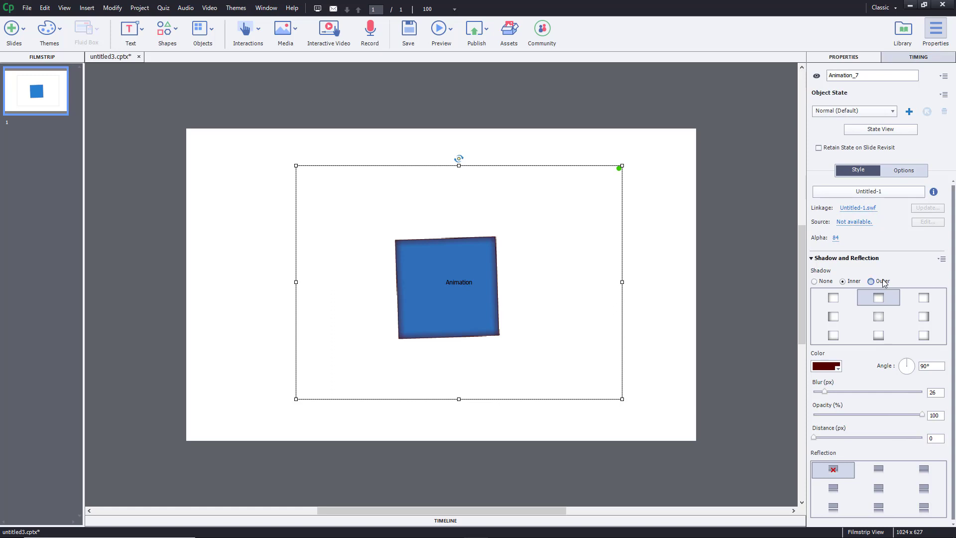
pyautogui.click(851, 282)
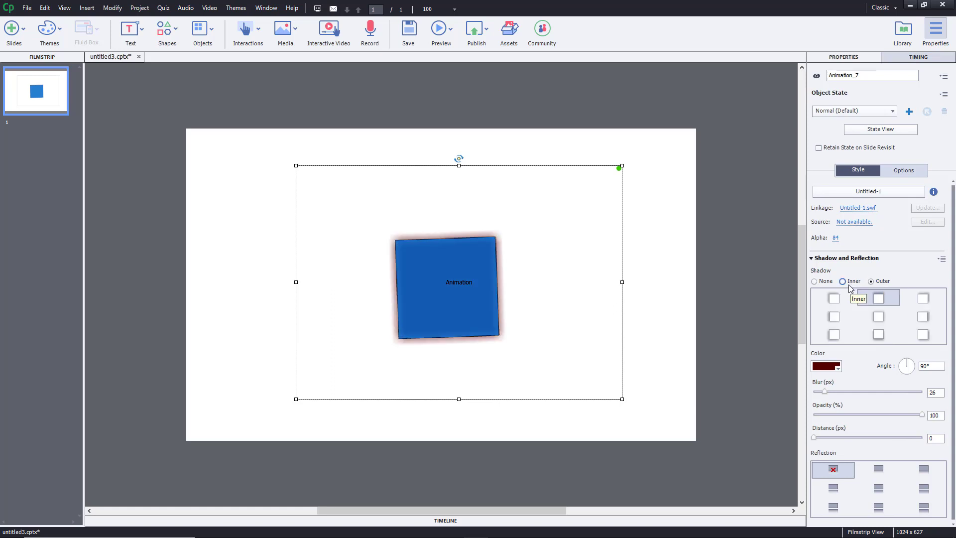
pyautogui.click(878, 282)
pyautogui.click(922, 334)
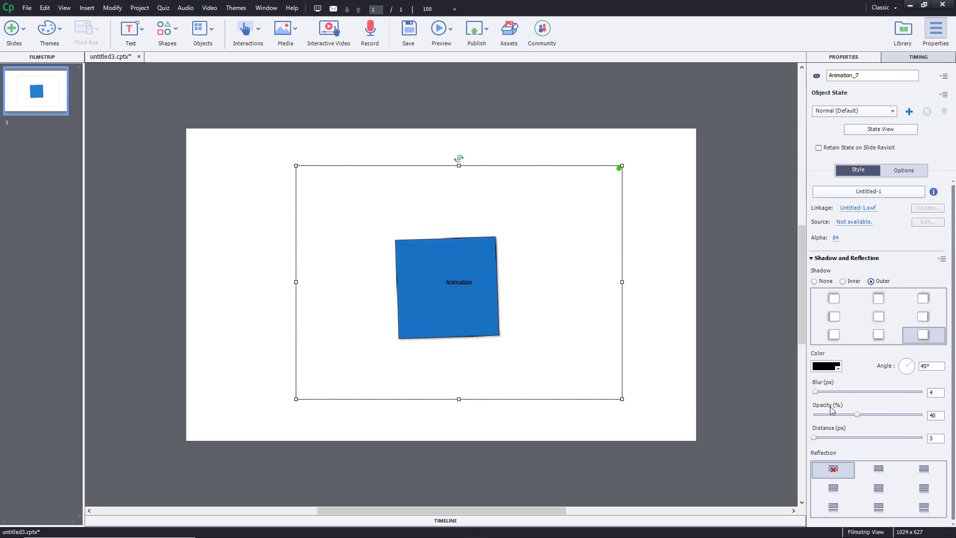
pyautogui.moveTo(856, 414); pyautogui.dragTo(922, 414)
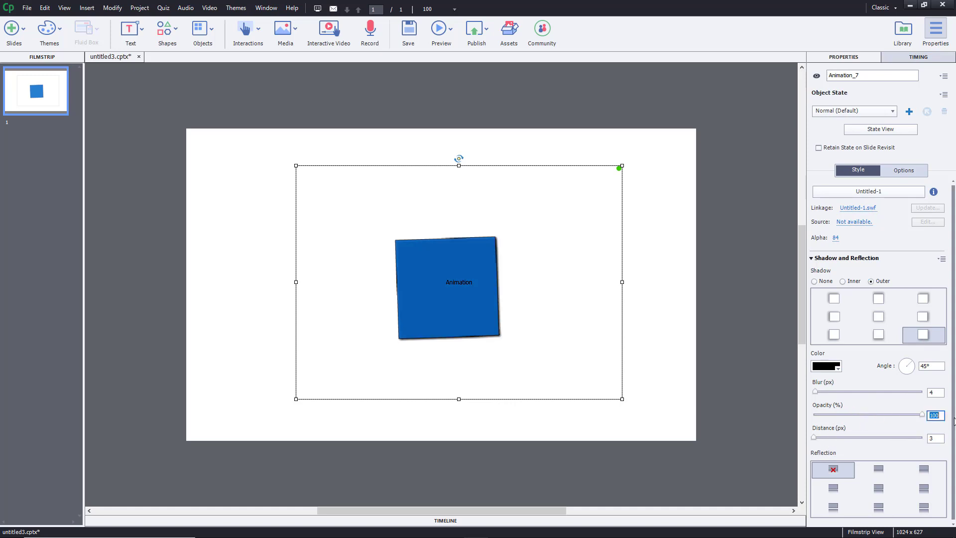
pyautogui.moveTo(814, 437)
pyautogui.mouseDown()
pyautogui.moveTo(826, 438)
pyautogui.moveTo(817, 437)
pyautogui.mouseUp()
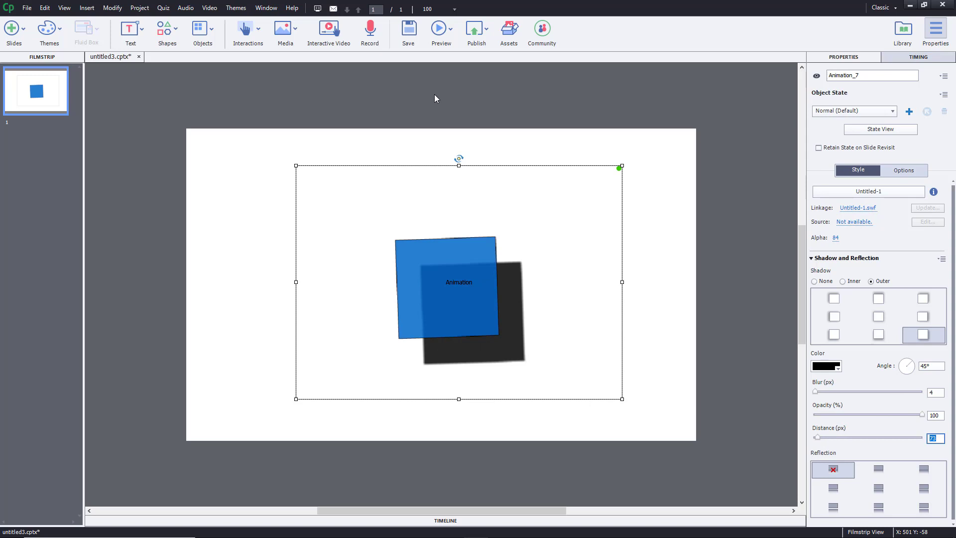
pyautogui.click(451, 31)
pyautogui.click(465, 78)
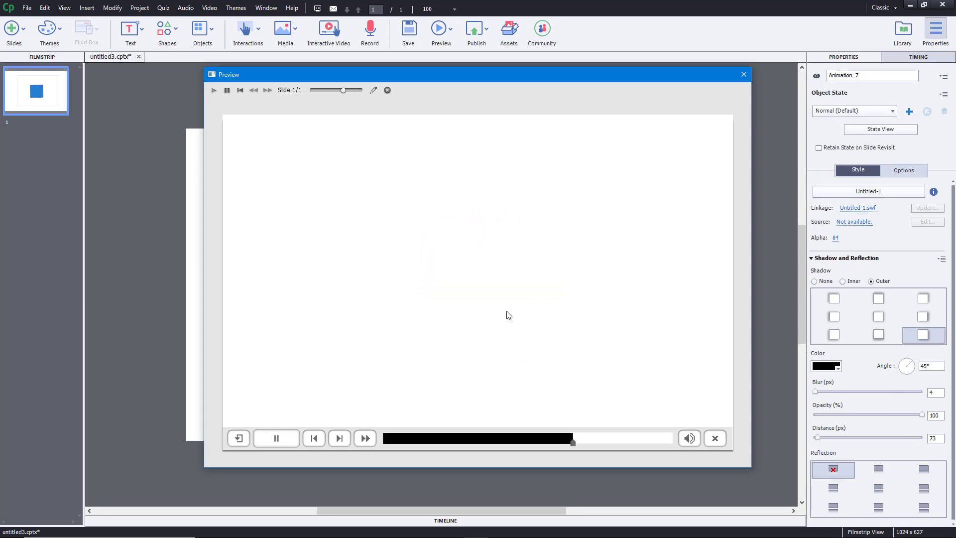
pyautogui.click(391, 438)
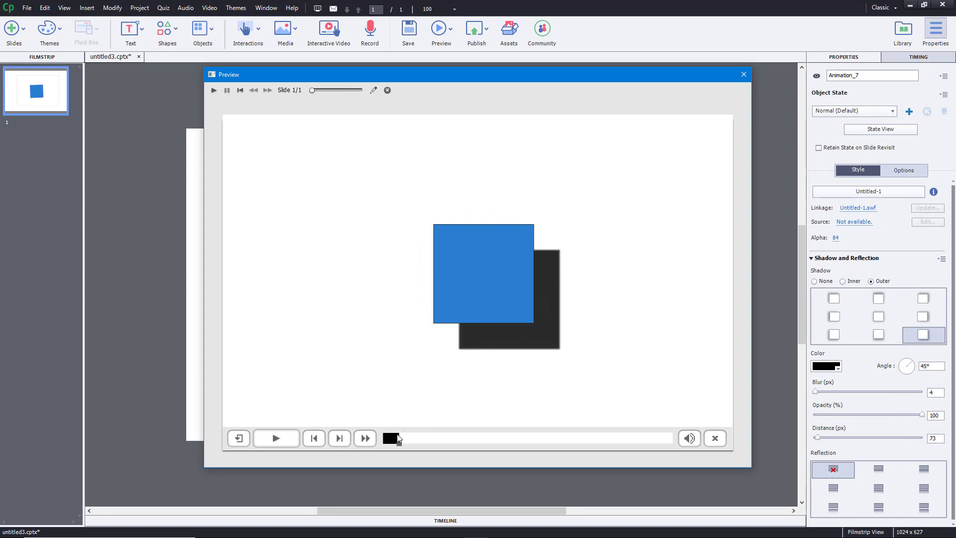
pyautogui.click(276, 438)
pyautogui.click(743, 74)
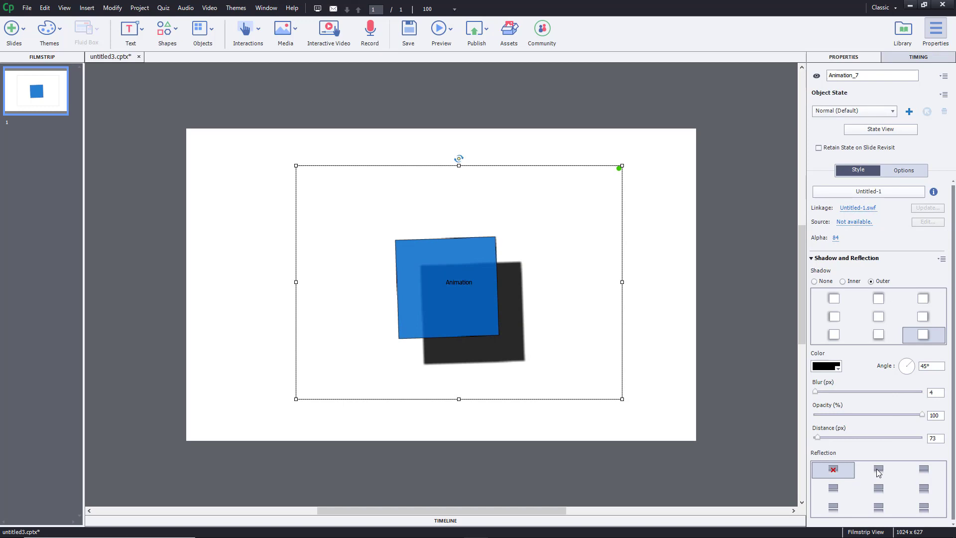
# Set the shadow angle to 343°, cancel the Browse for FLA dialog, and show Timing
pyautogui.click(911, 370)
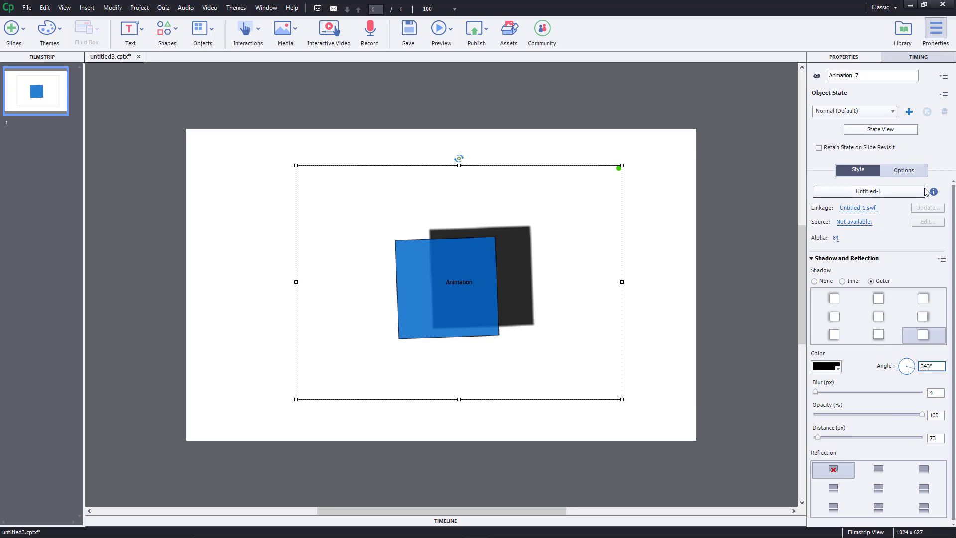
pyautogui.click(854, 223)
pyautogui.click(440, 252)
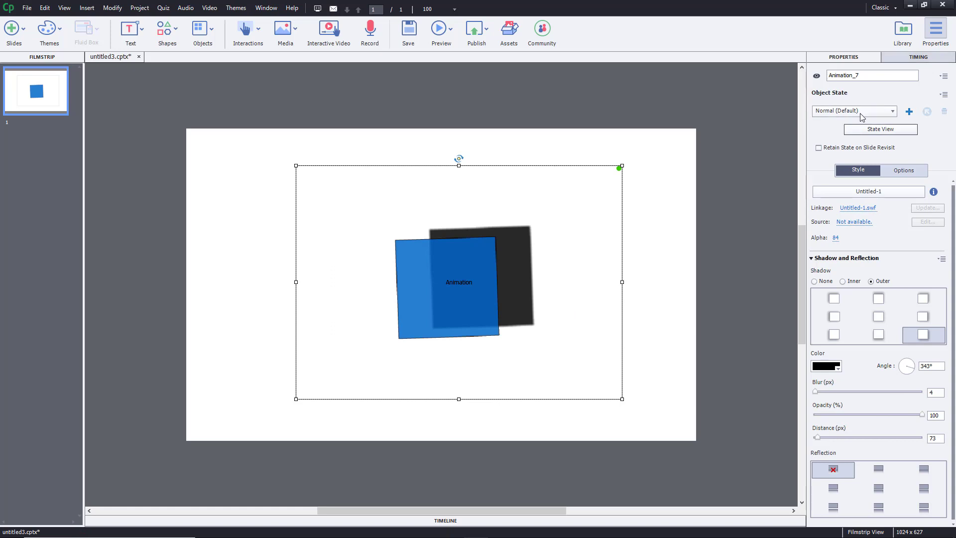
pyautogui.click(916, 58)
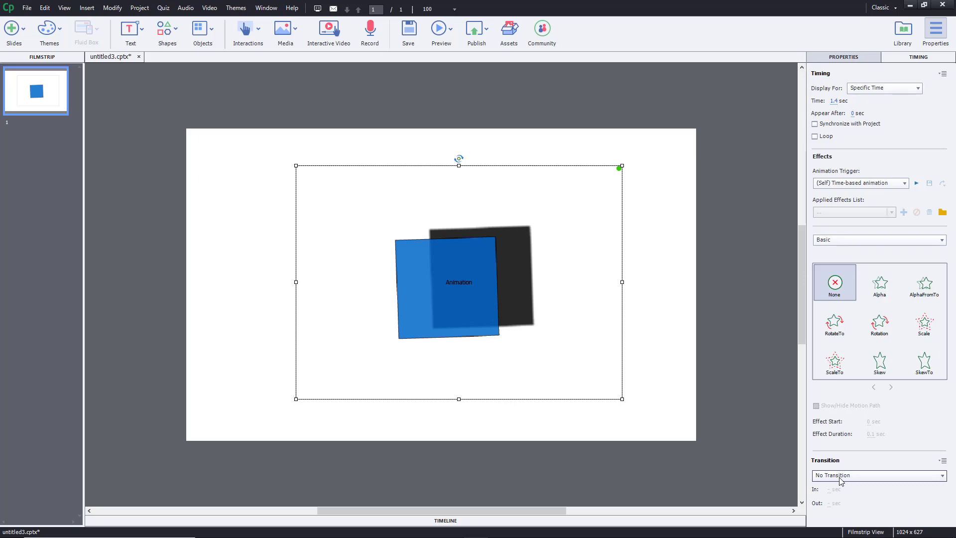
# Tick Loop and set Display For to Rest of Slide
pyautogui.click(819, 136)
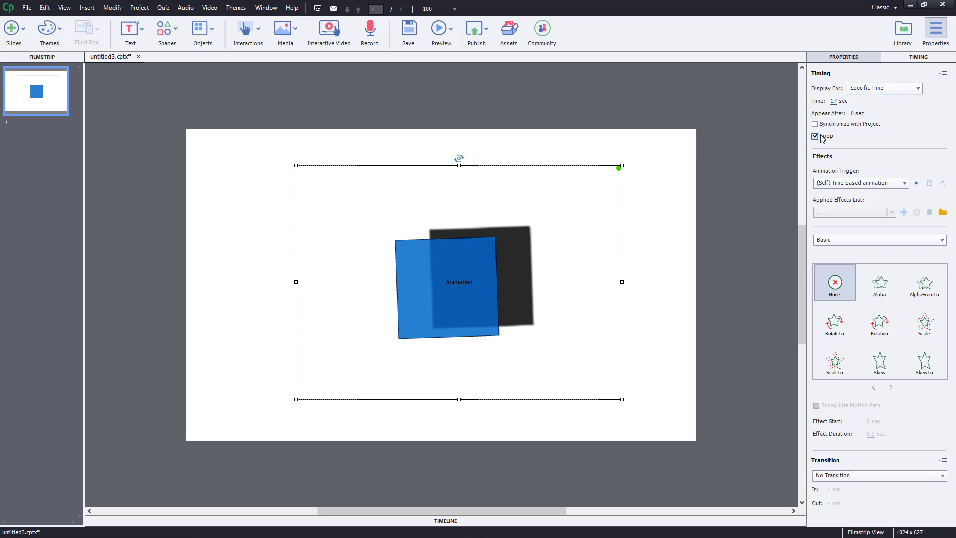
pyautogui.click(883, 90)
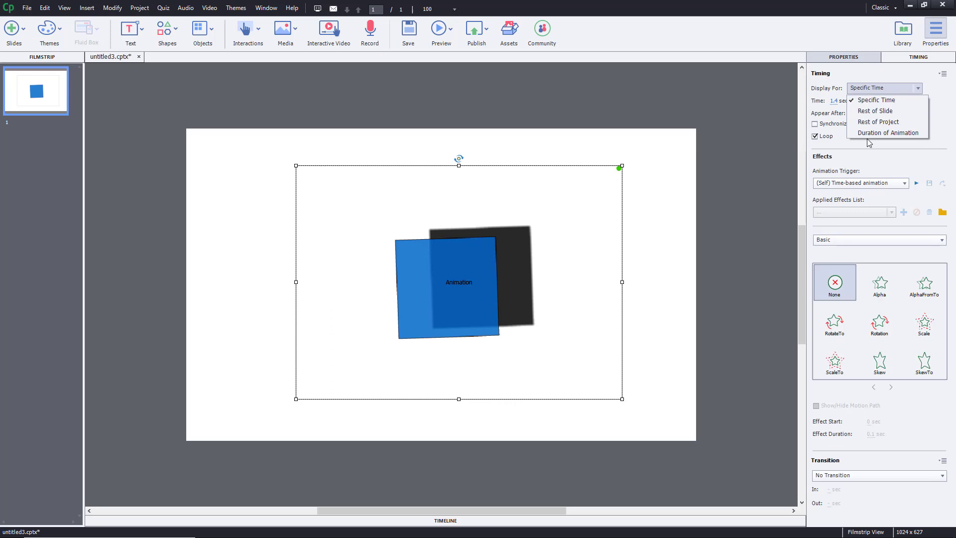
pyautogui.click(881, 111)
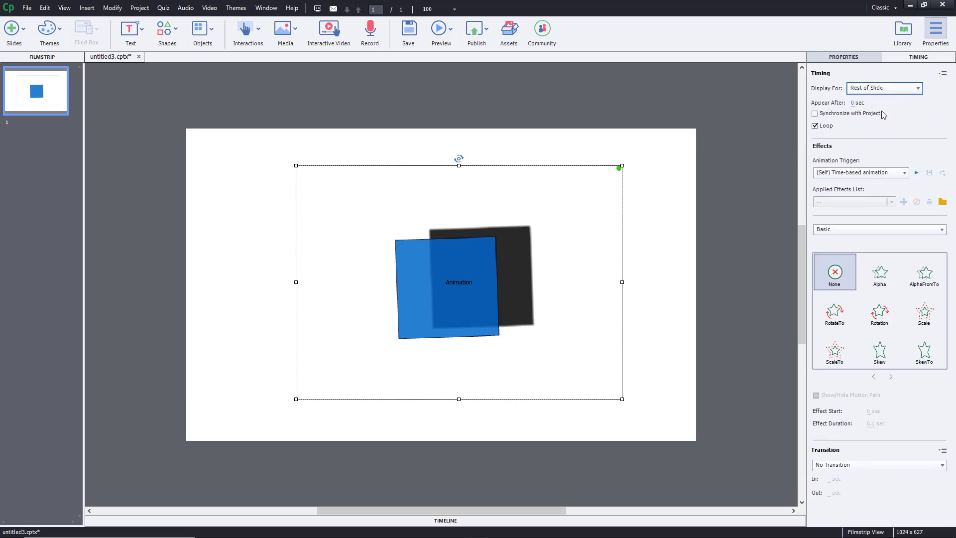
pyautogui.click(439, 31)
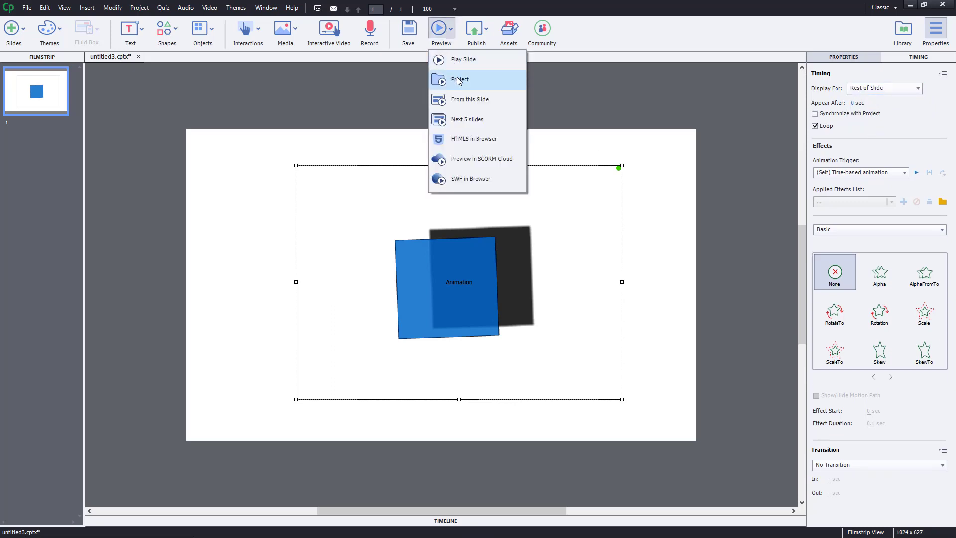
# Preview the project, replay it from the start, then close the preview
pyautogui.click(458, 80)
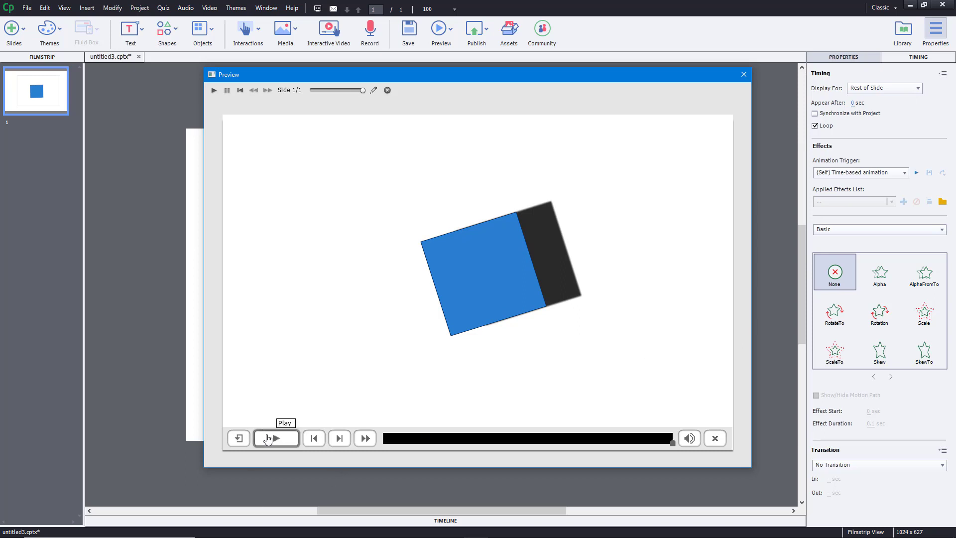
pyautogui.click(508, 438)
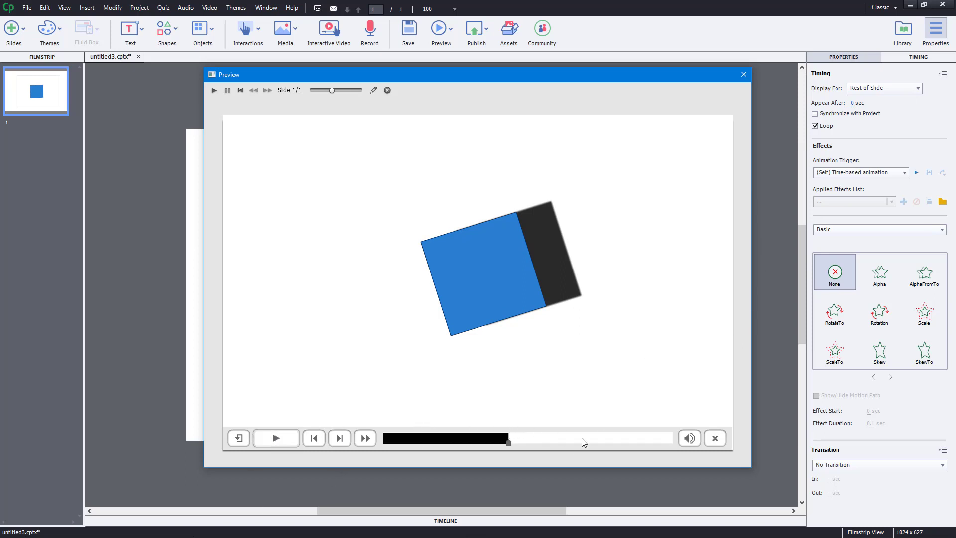
pyautogui.click(276, 438)
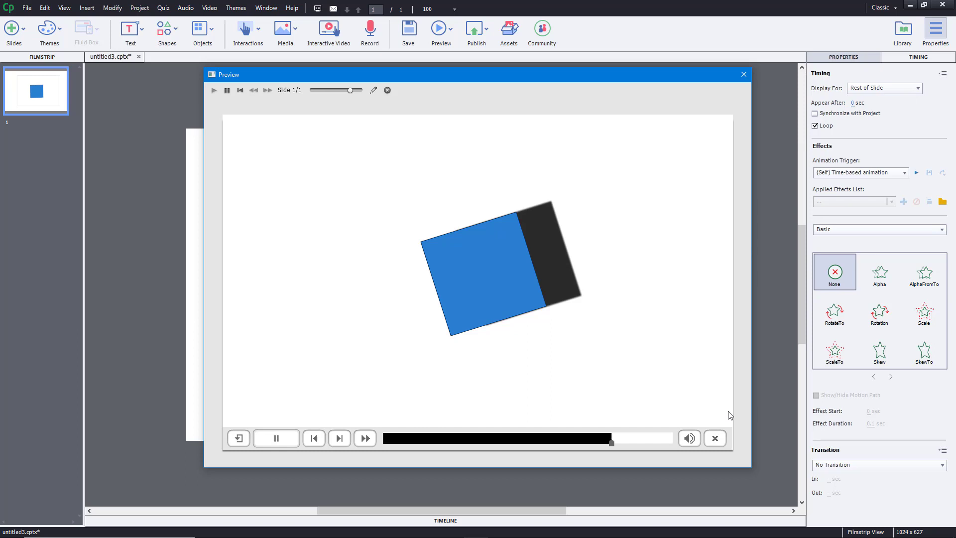
pyautogui.click(715, 439)
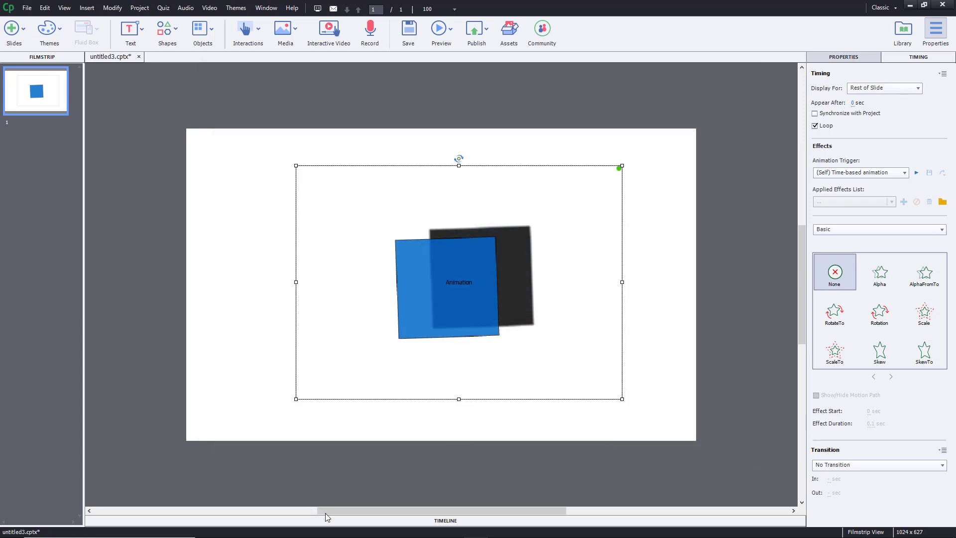
# Drag the Slide 1 bar end in the Timeline to 8.0s and preview the project again
pyautogui.click(439, 520)
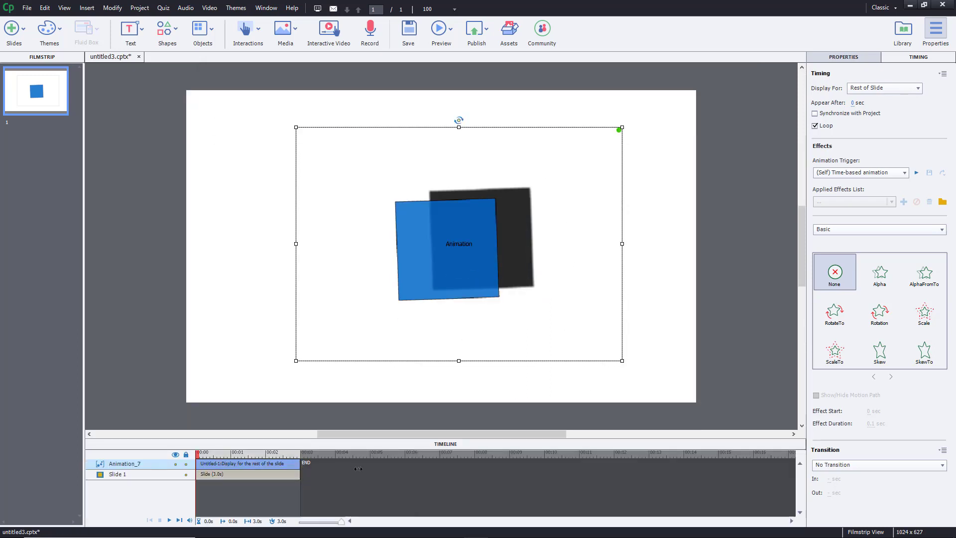
pyautogui.moveTo(301, 480); pyautogui.dragTo(474, 476)
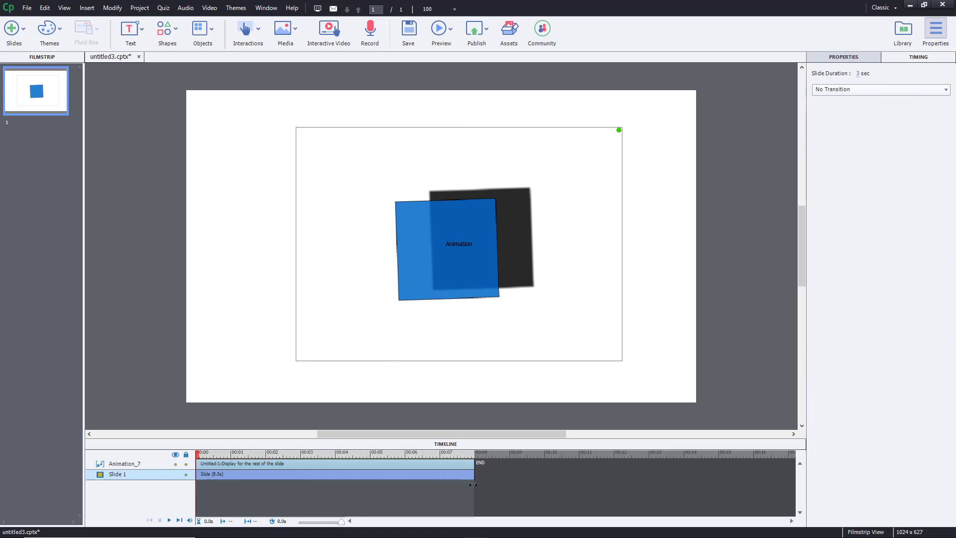
pyautogui.click(431, 35)
pyautogui.click(473, 80)
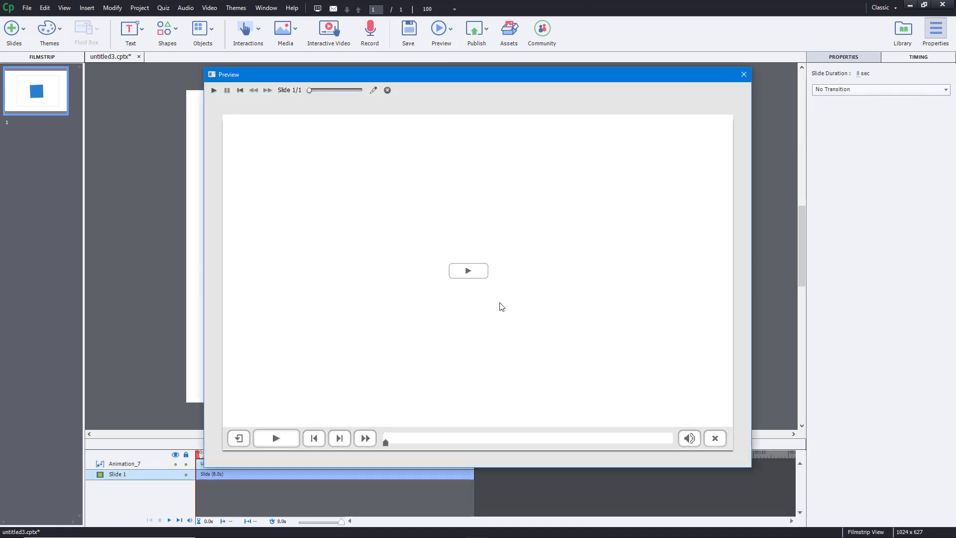
# Start playback in the Preview window to watch the shadowed blue square animate
pyautogui.click(485, 273)
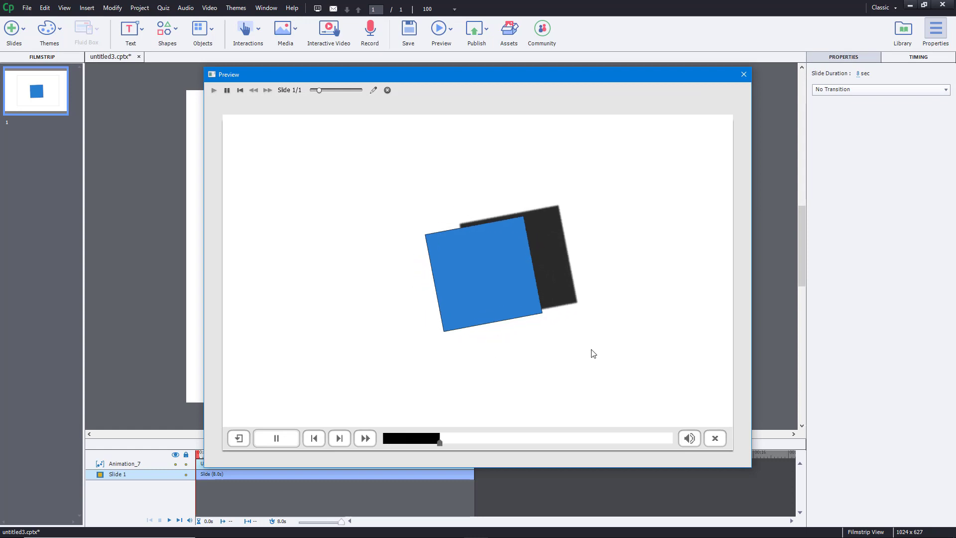